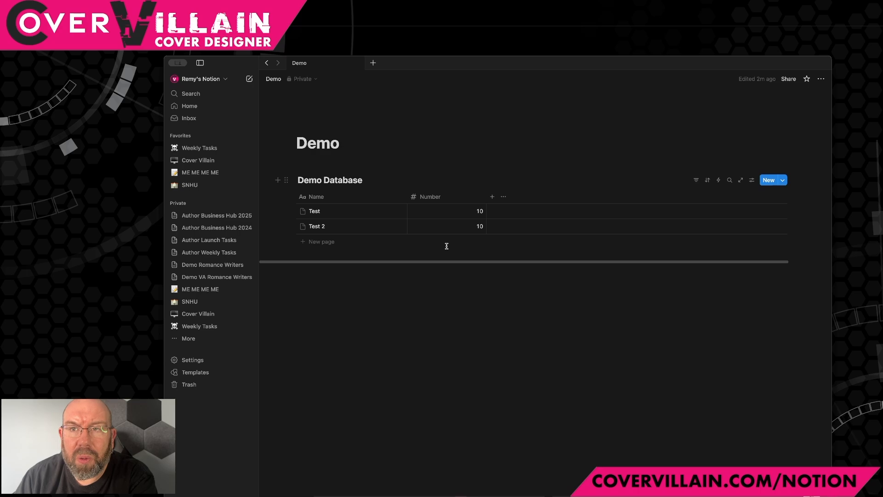
Step: Add a Sum calculation beneath the Number column of the Demo Database
click(444, 199)
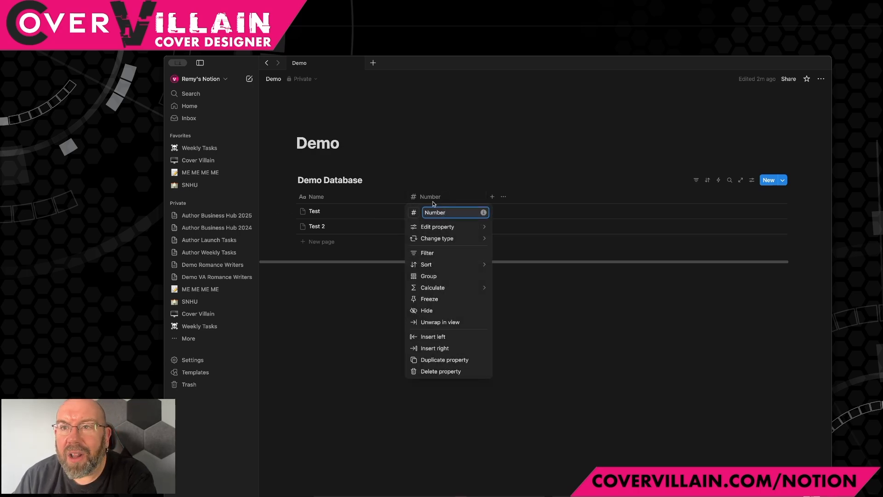
mouse_move(444, 294)
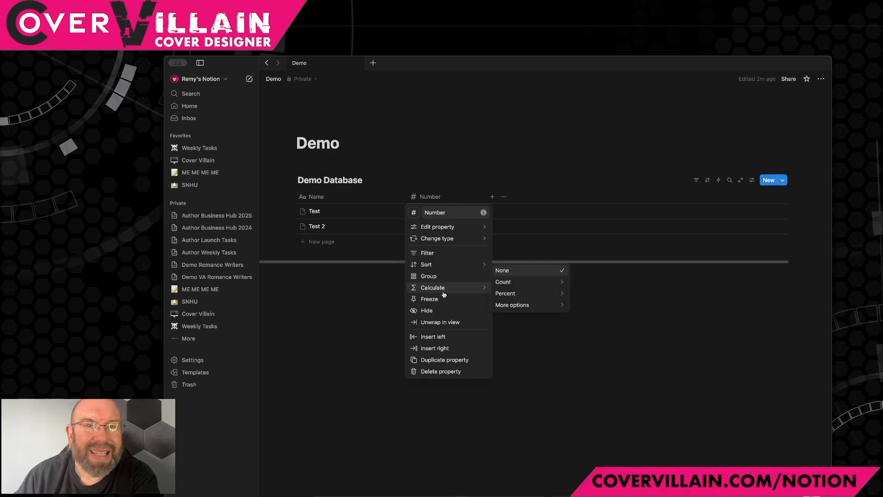
mouse_move(481, 289)
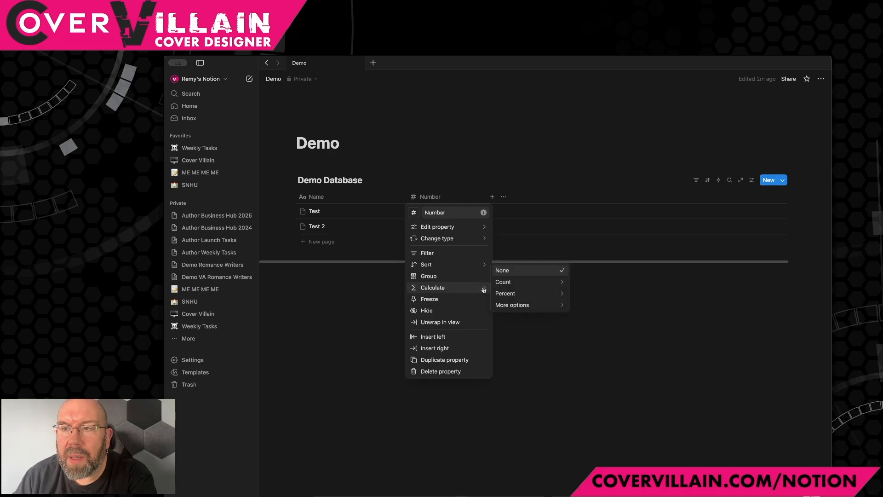
mouse_move(520, 306)
click(581, 276)
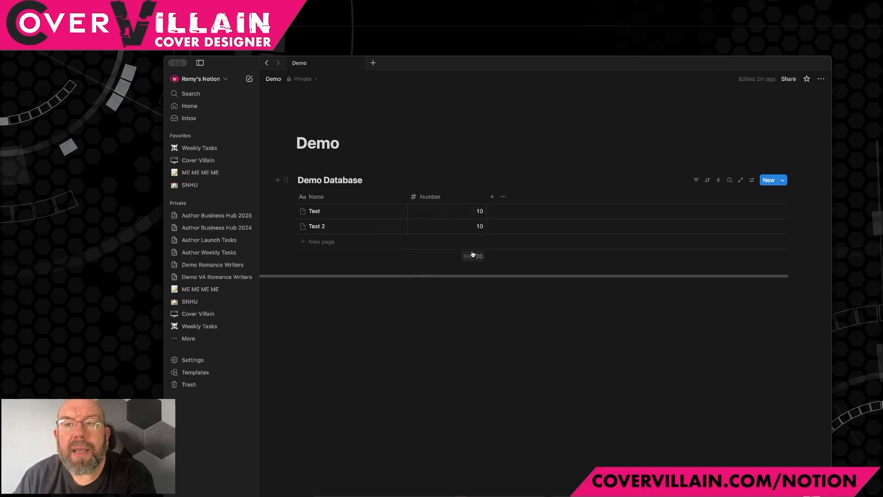
Step: Add a Count calculation beneath the Name column of the Demo Database
click(398, 260)
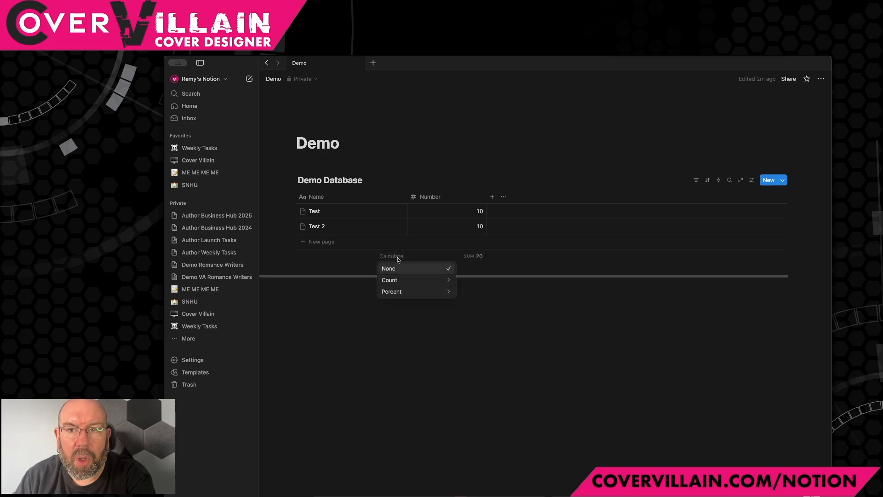
mouse_move(417, 280)
click(489, 278)
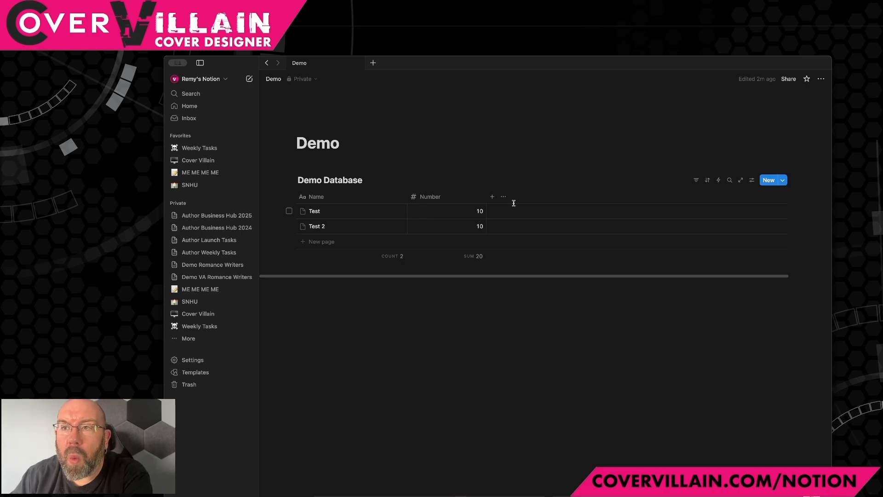
Step: Add three Text properties and the suggested Description property to the Demo Database
click(493, 197)
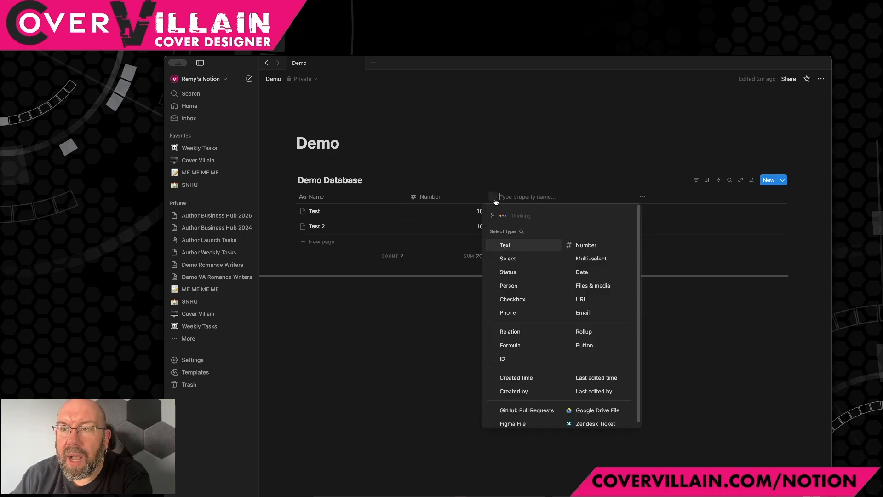
click(538, 251)
click(572, 197)
click(584, 244)
click(651, 197)
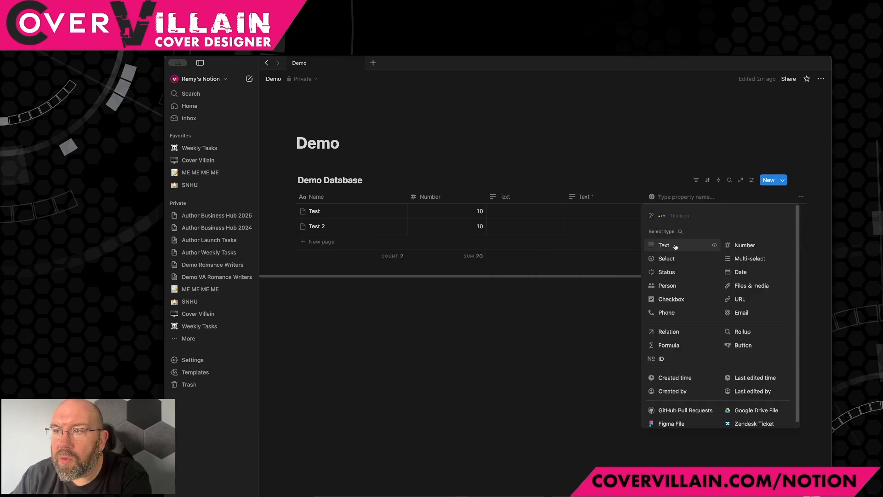
click(675, 247)
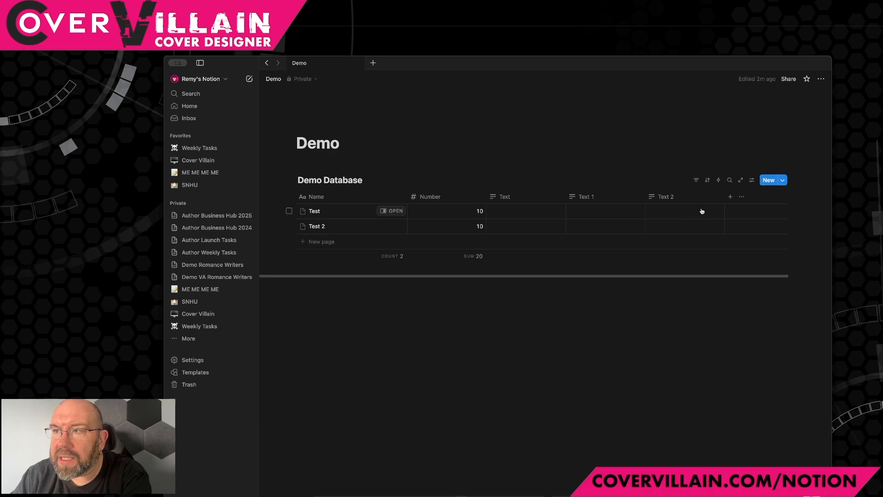
click(731, 198)
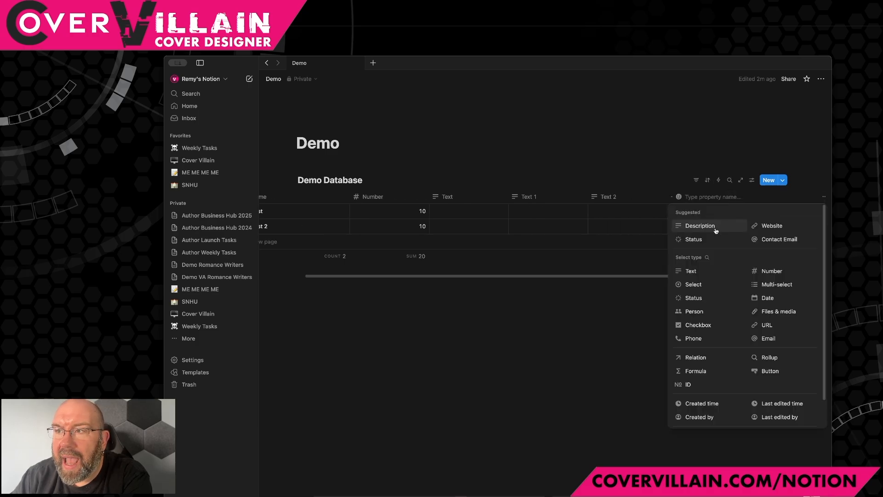
click(716, 231)
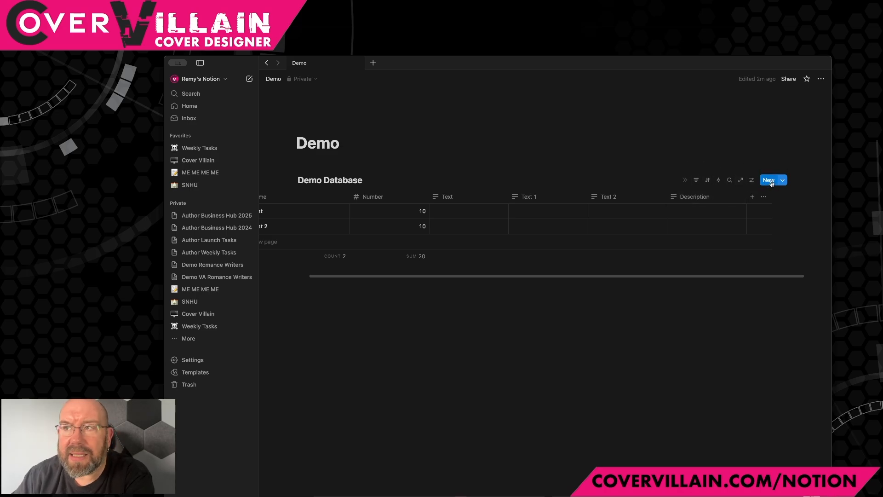
Step: Collapse the Demo Database's toolbar controls and review its view settings
click(685, 181)
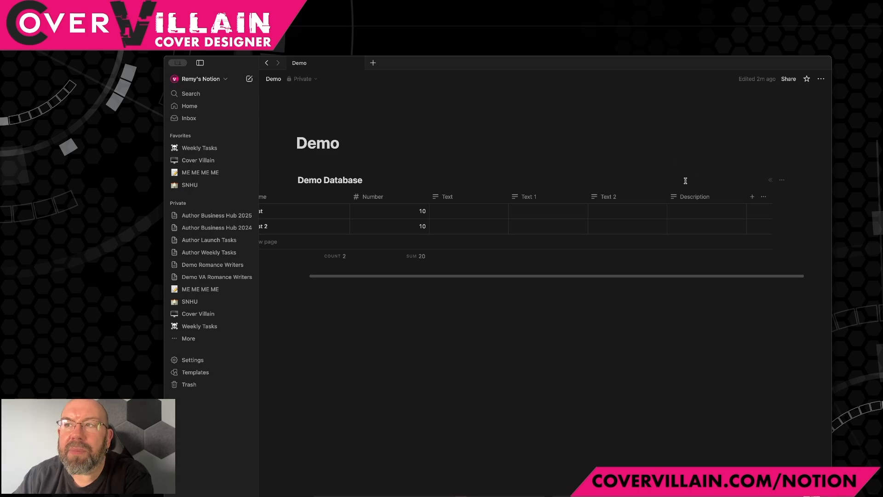
click(782, 180)
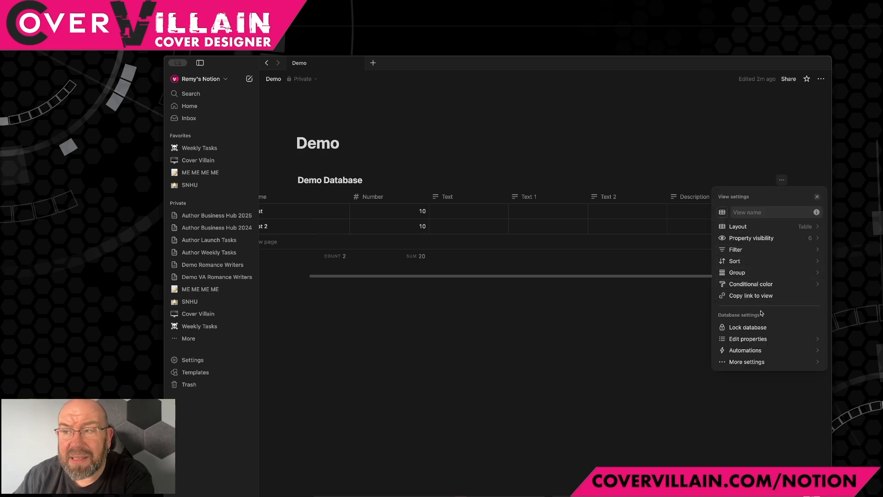
click(781, 179)
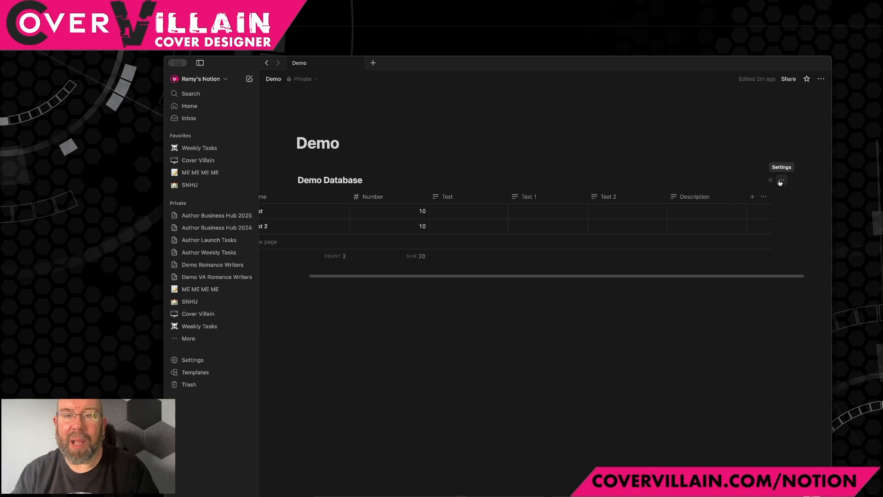
Step: Open the Accounting page within Author Business Hub 2025
click(228, 216)
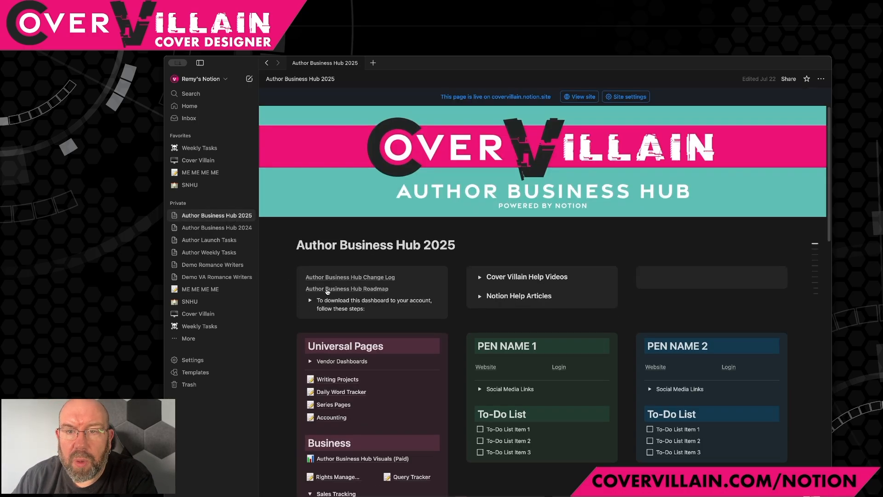
mouse_move(326, 416)
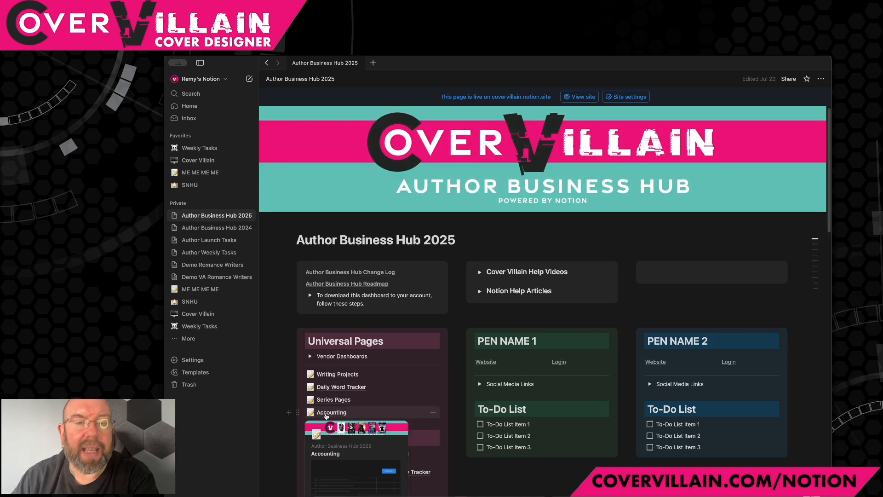
click(326, 414)
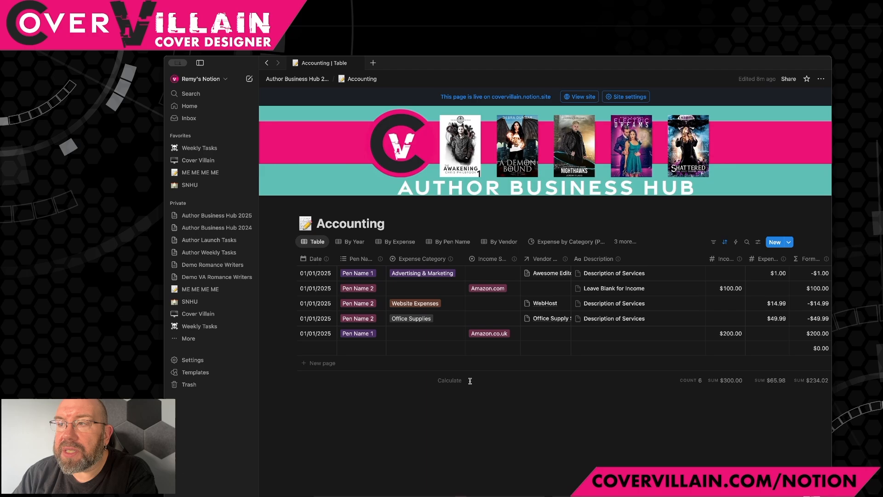
Step: Add a conditional color rule to the Accounting table giving entries whose Income is not empty a green page background
click(758, 242)
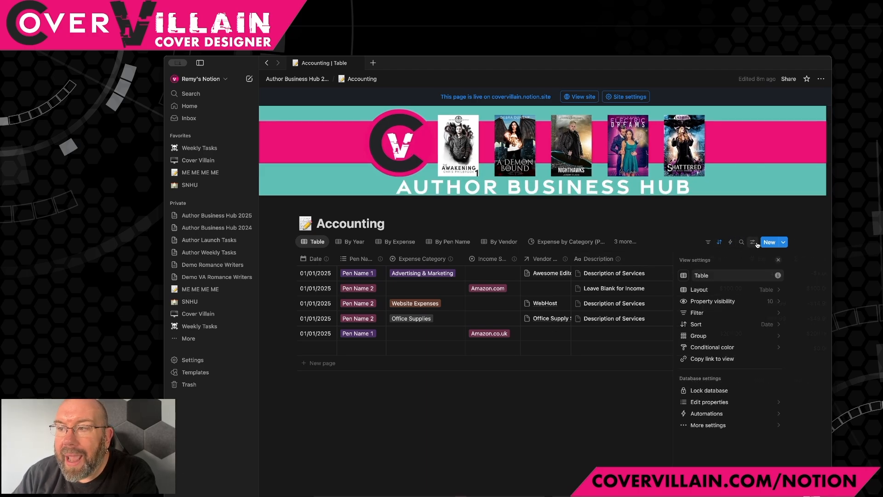
click(733, 347)
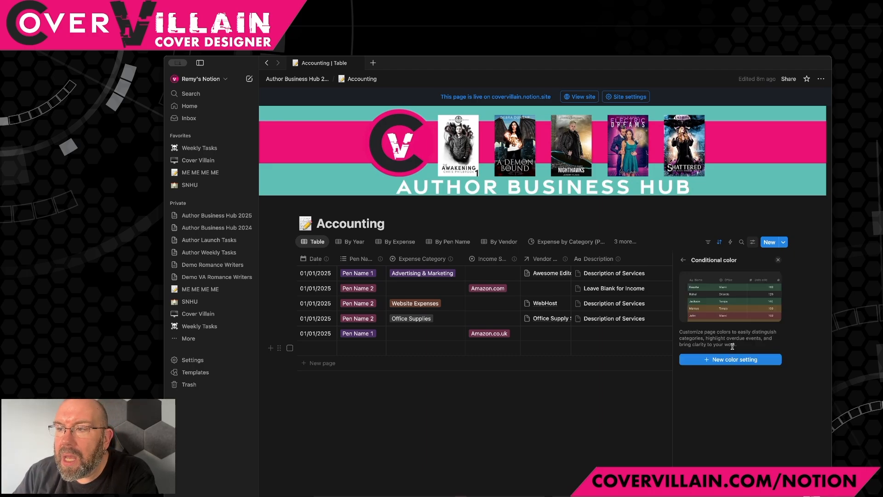
click(731, 360)
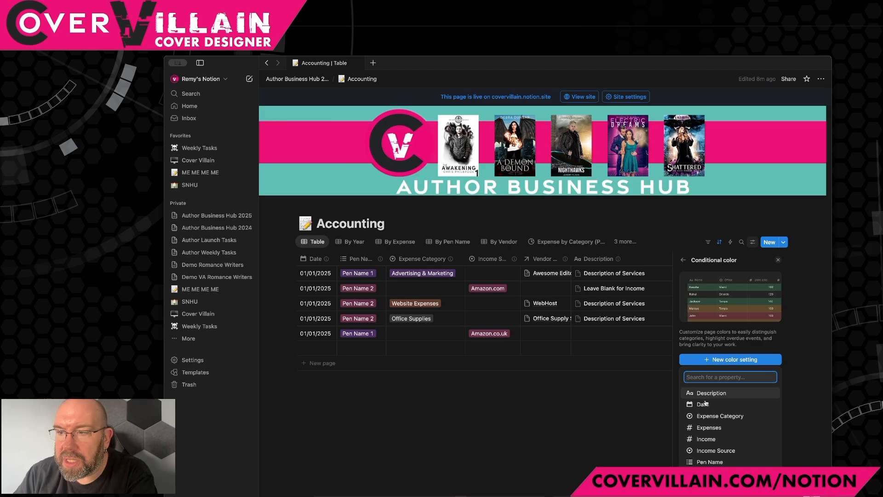
click(711, 440)
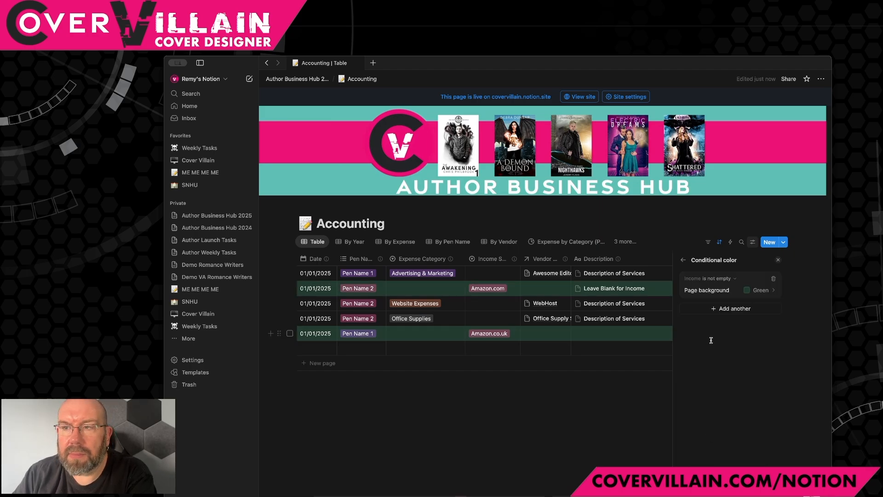
Step: Add a second conditional color rule giving entries whose Expenses is not empty a red page background
click(734, 309)
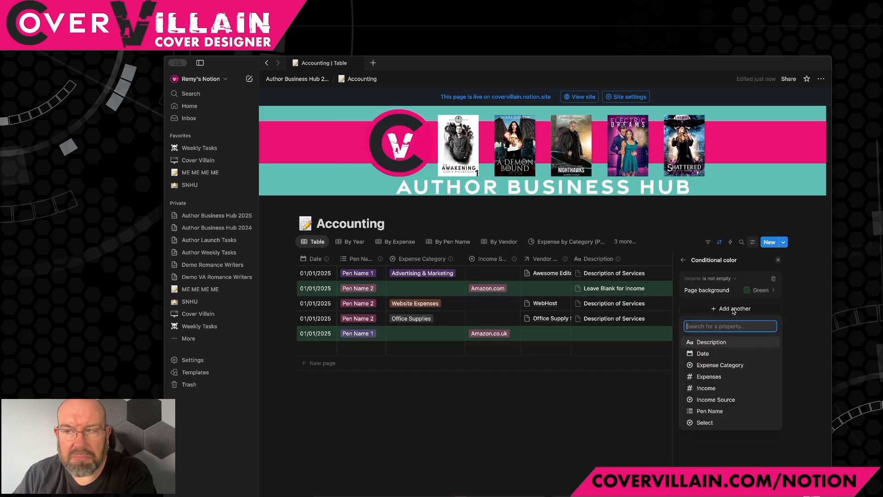
click(716, 377)
click(751, 323)
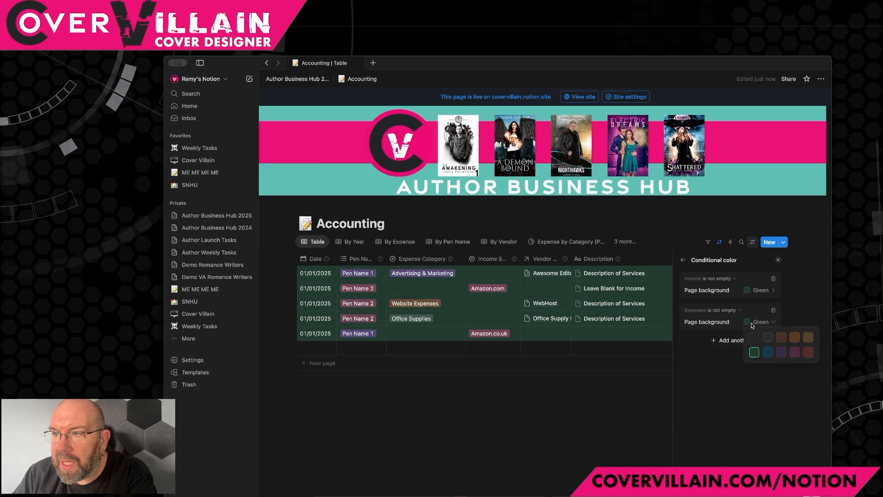
click(806, 352)
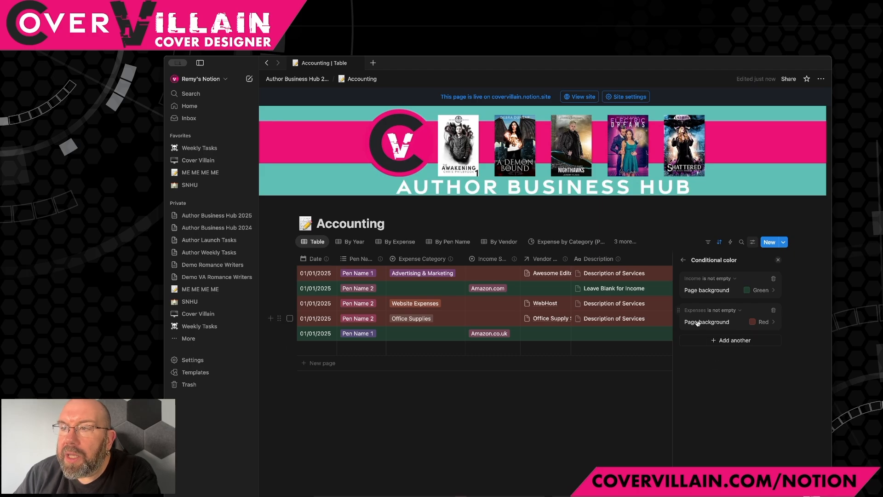
Step: Review the condition options for the Income color rule, close the settings and examine the colored rows across all columns
click(714, 279)
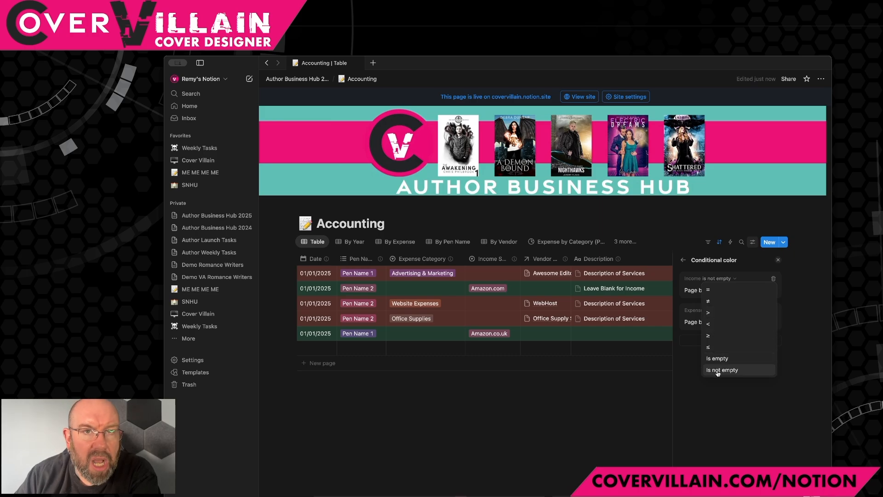
click(706, 402)
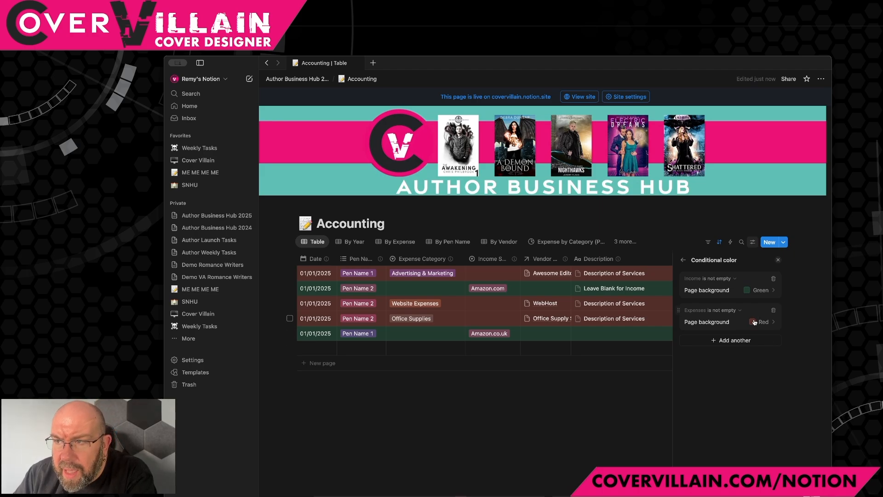
click(644, 404)
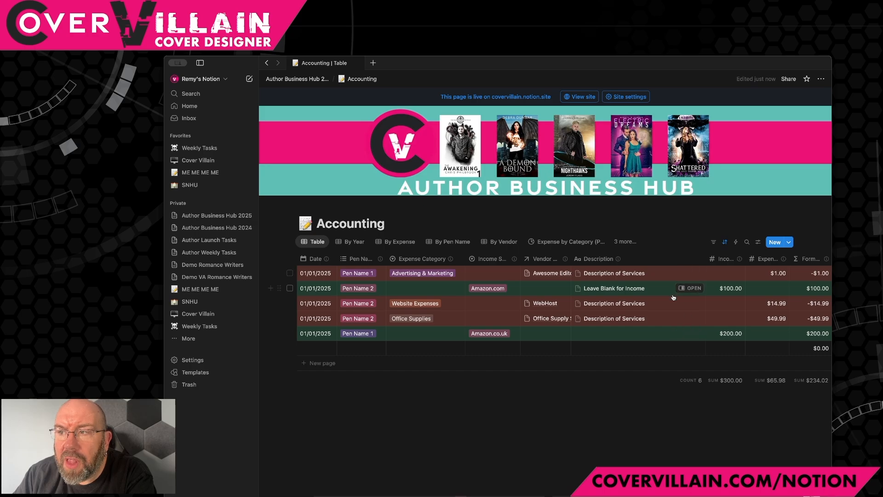
scroll(699, 322, right, 3)
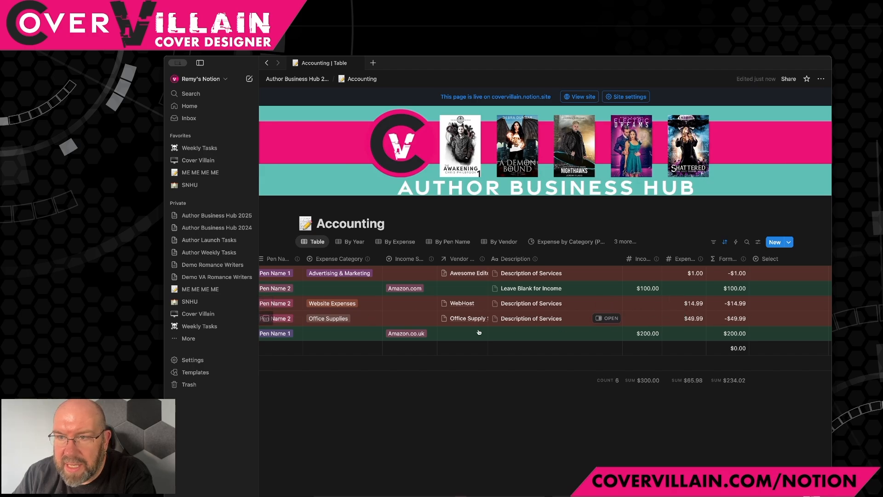
scroll(618, 323, right, 3)
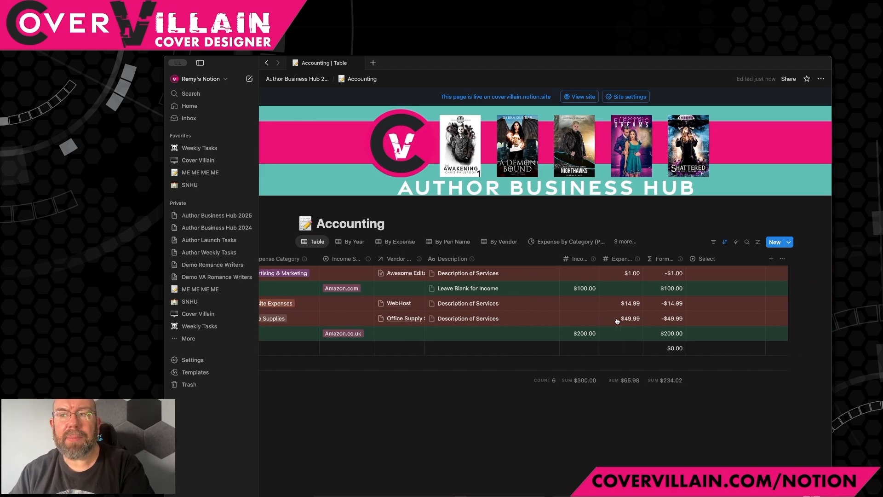